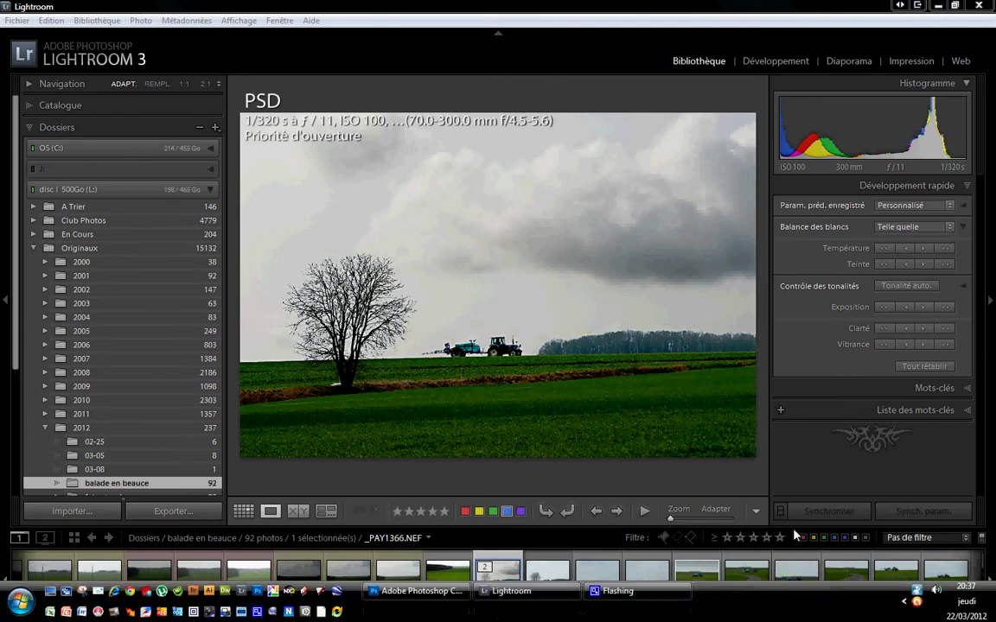
- Select the tree-row photo _PAY1278.NEF together with the blue cloudy sky photo in the balade en beauce folder's grid
drag(782, 605, 109, 608)
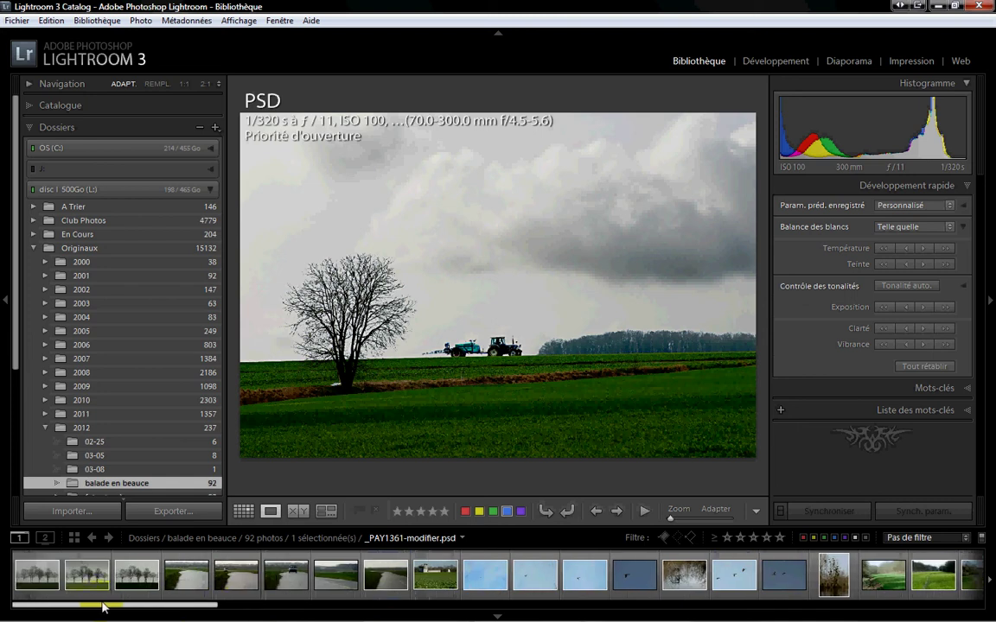
click(39, 577)
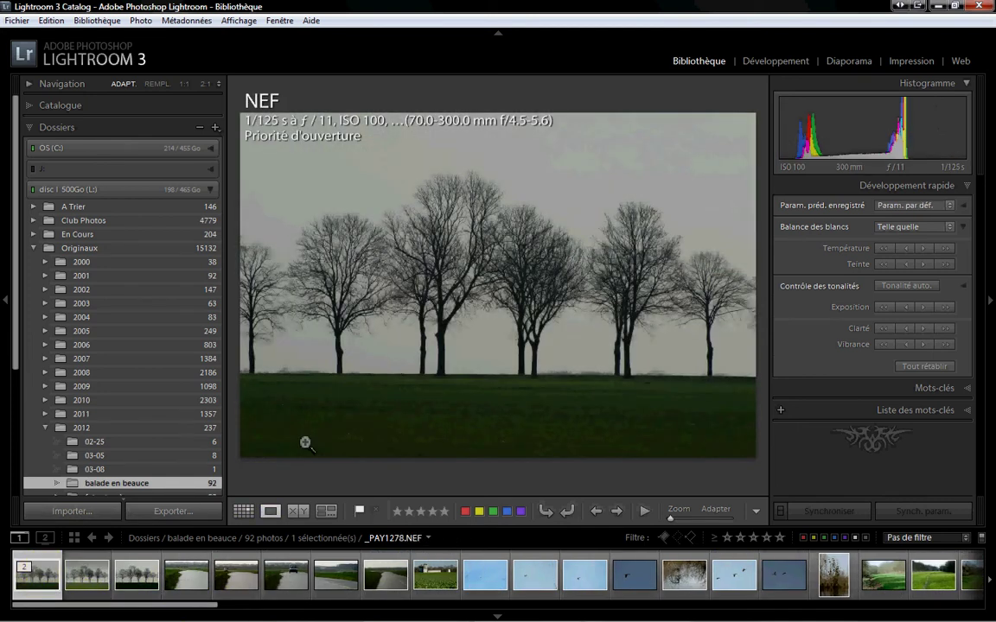
key(g)
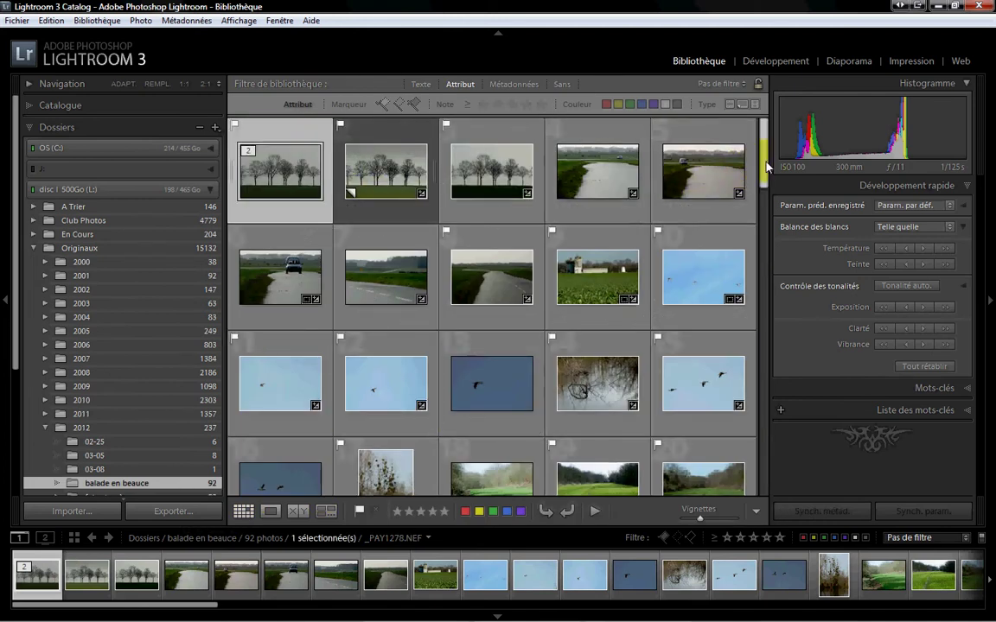
drag(766, 166, 774, 289)
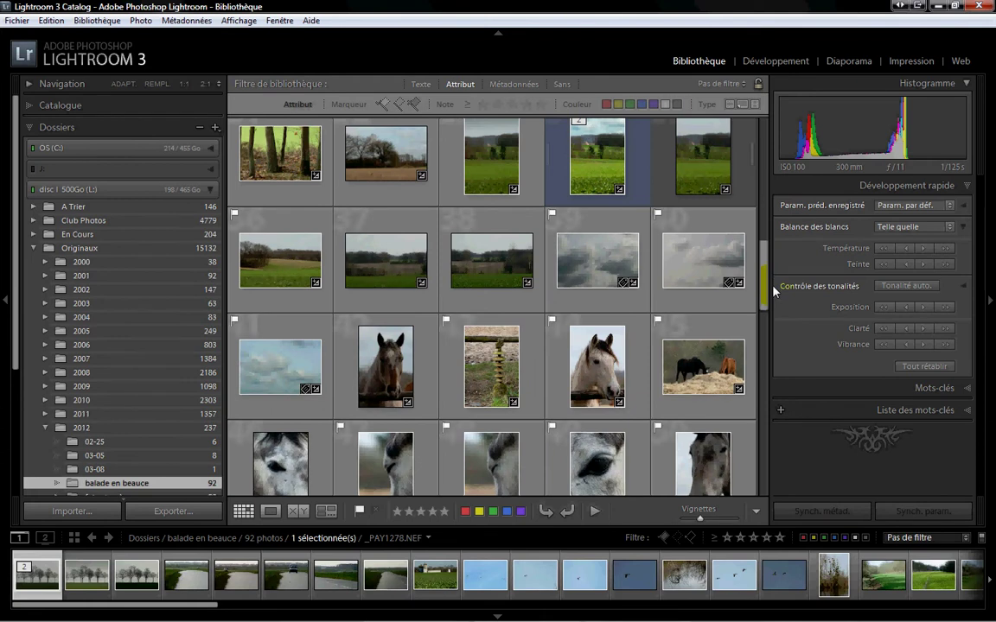
ctrl+click(270, 376)
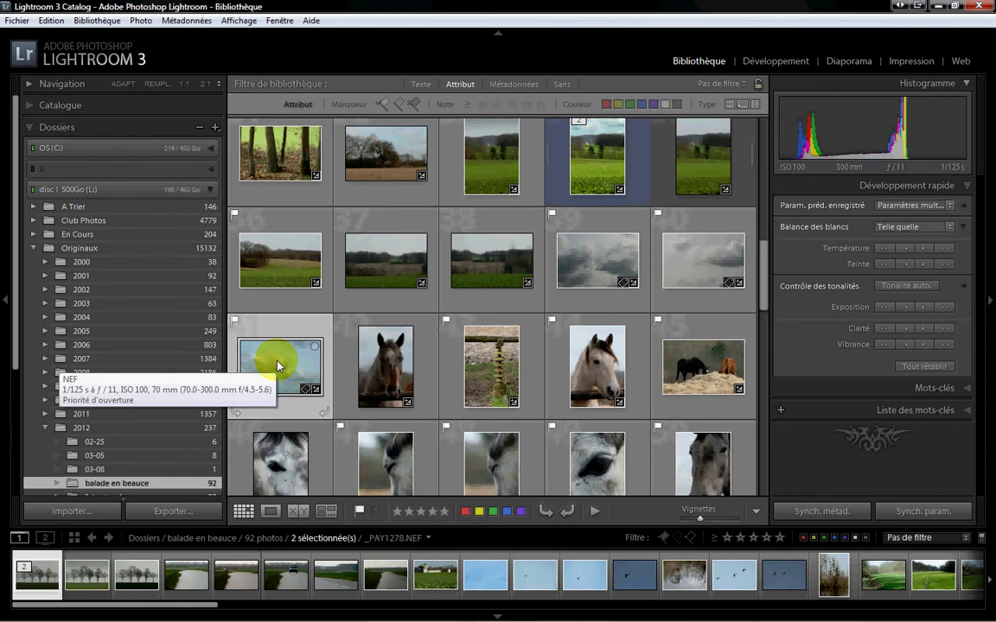
- Open the two selected photos for editing in Adobe Photoshop CS5 and maximize its window
right_click(276, 366)
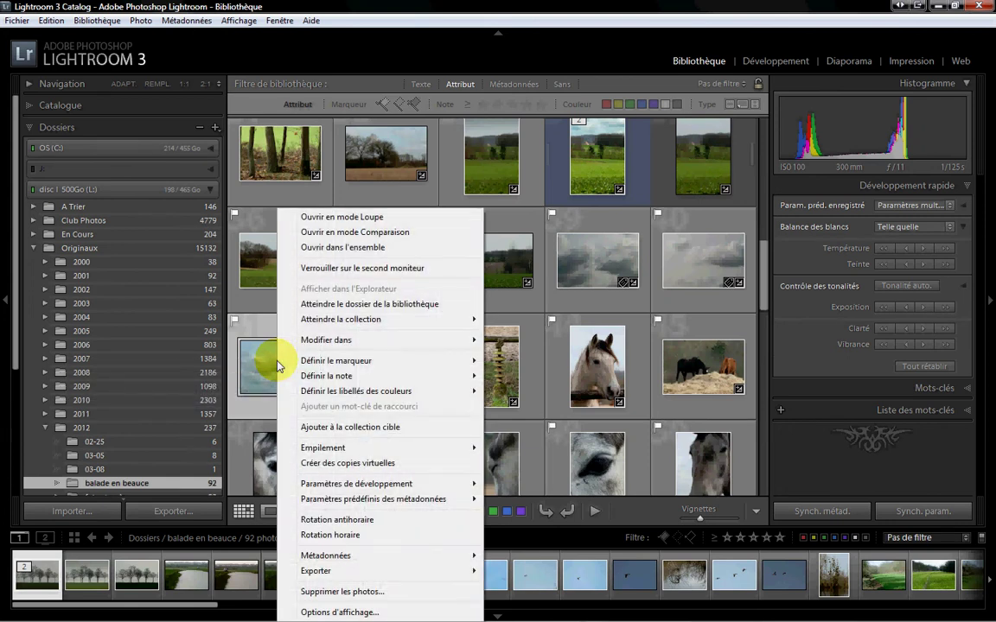
mouse_move(313, 342)
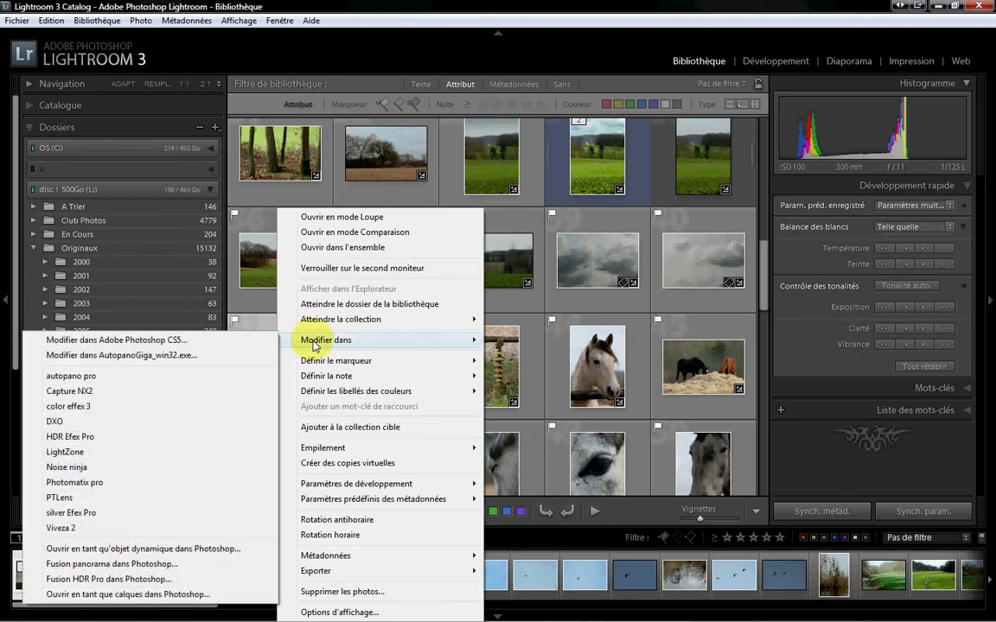
click(152, 340)
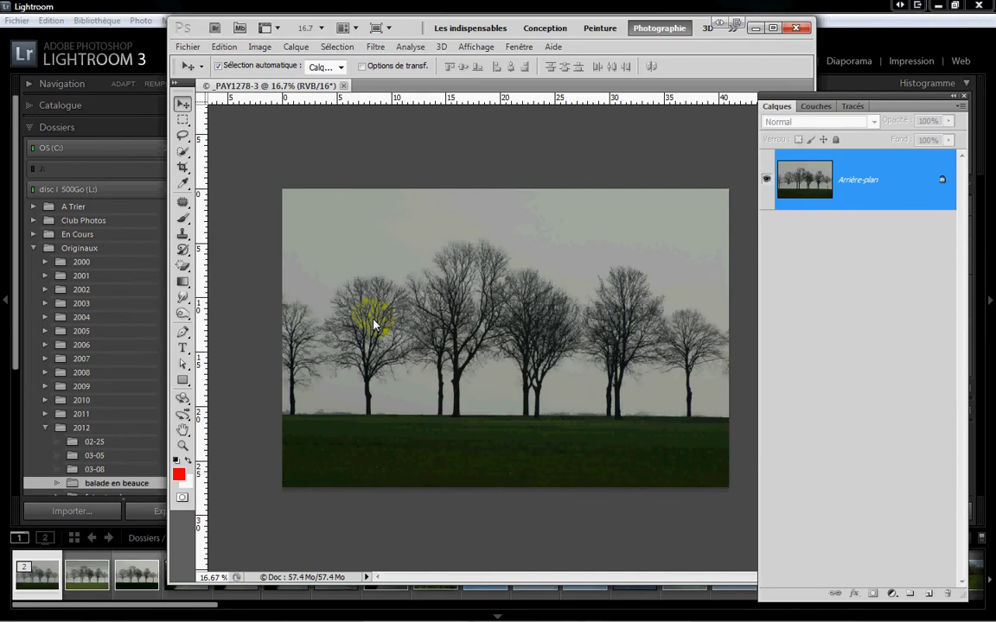
click(773, 28)
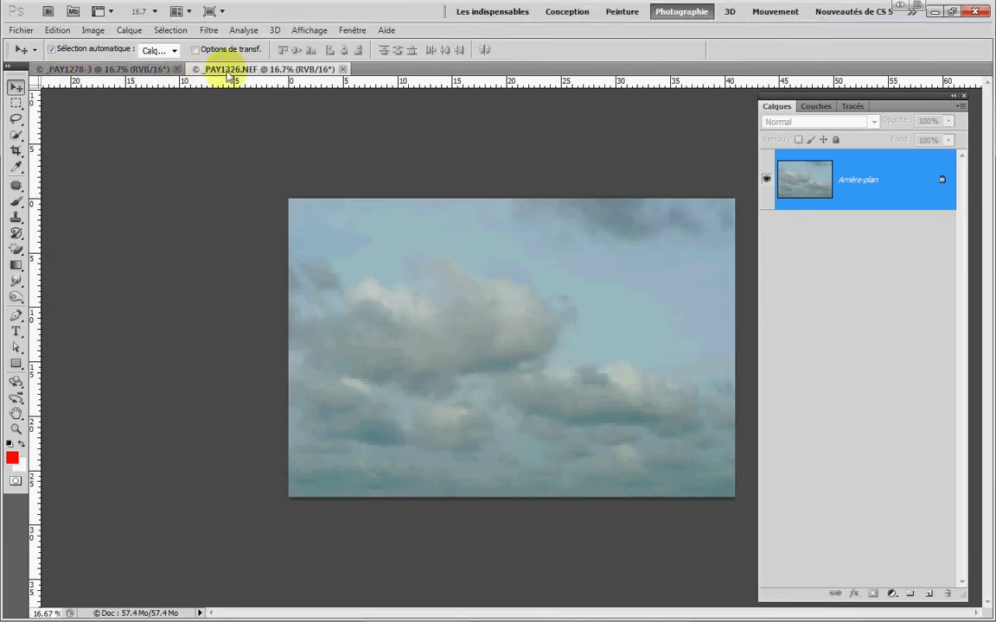
- Float the _PAY1326.NEF sky photo in its own window and copy its image as a new layer into _PAY1278-3
drag(234, 74, 227, 175)
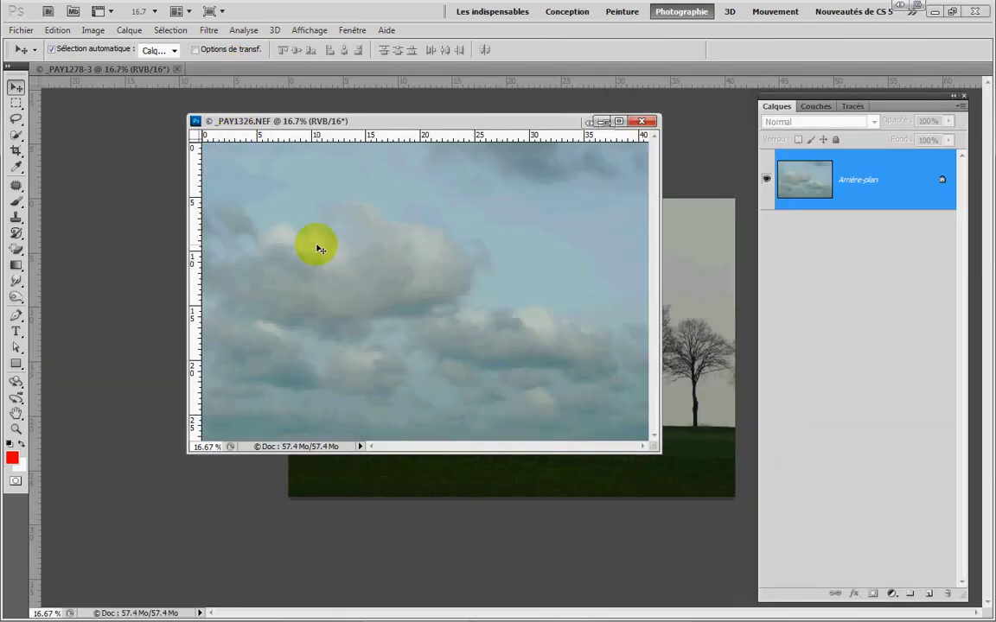
drag(426, 123, 688, 138)
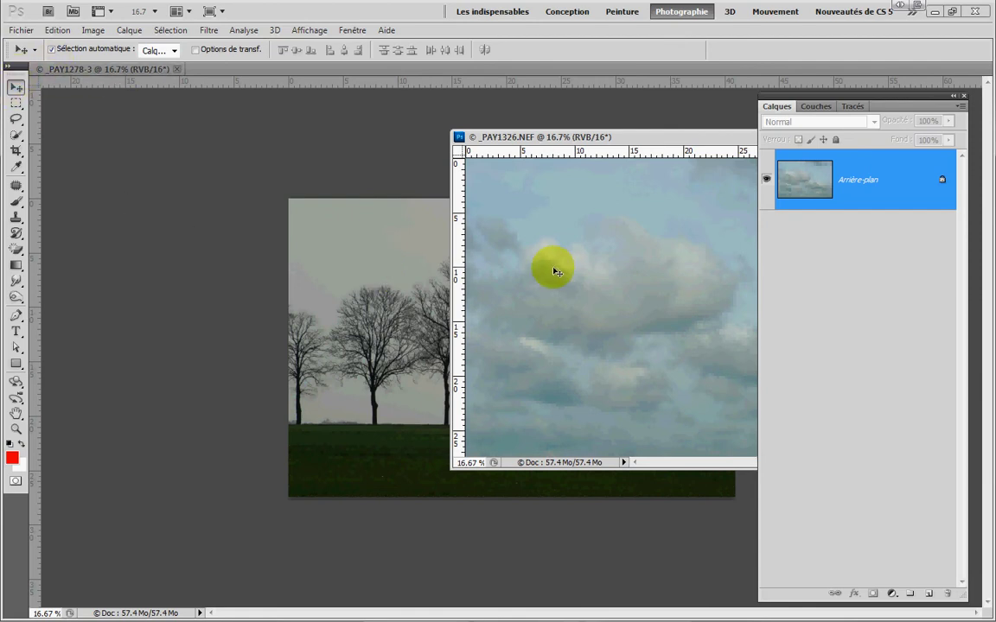
drag(562, 273, 387, 286)
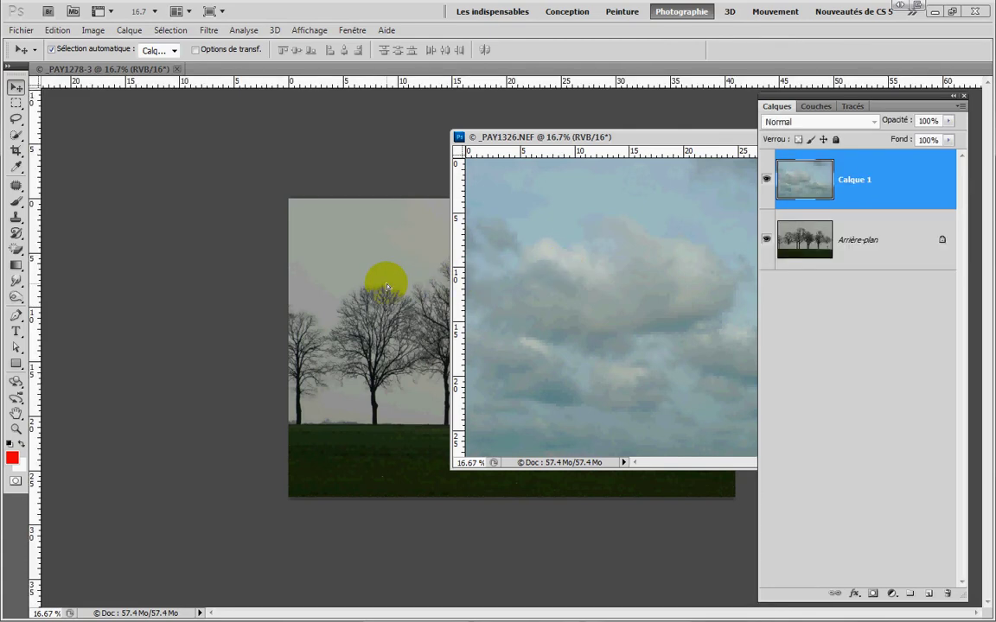
- Close the _PAY1326.NEF sky document without saving its changes
drag(670, 143, 362, 129)
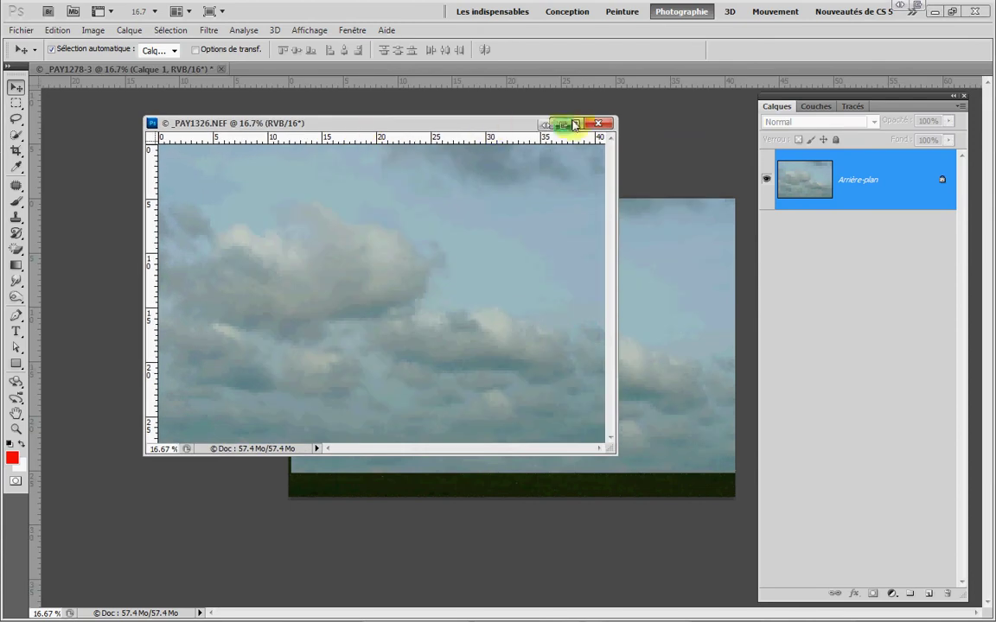
click(602, 124)
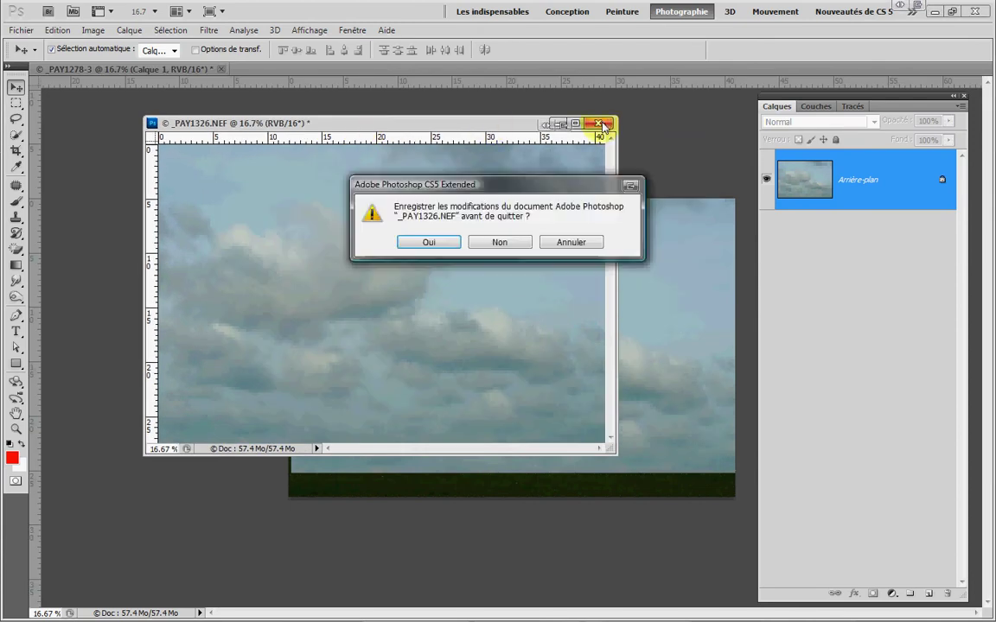
click(491, 243)
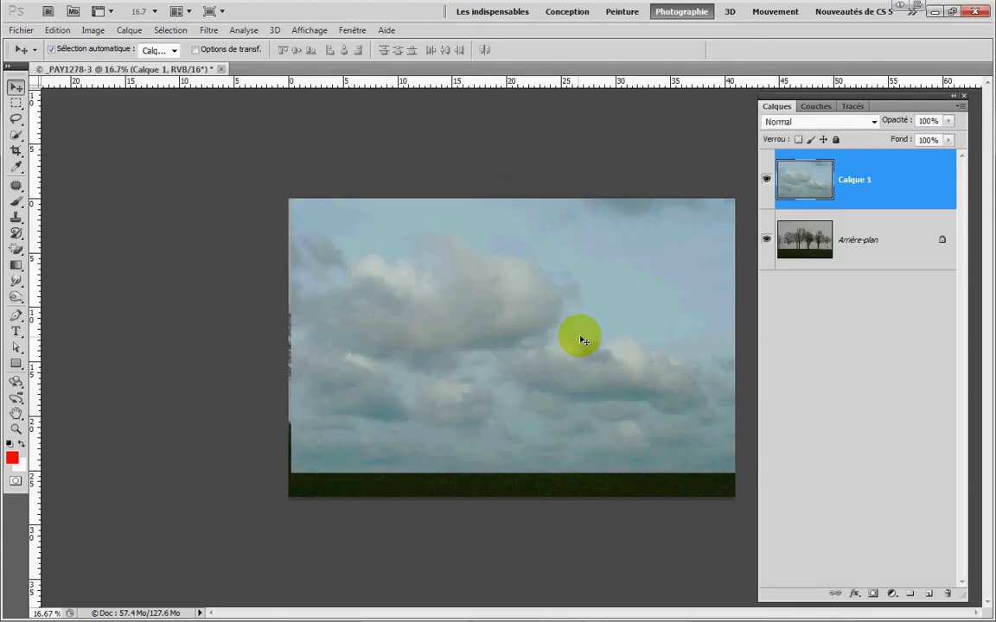
- Move the sky layer up so its lower edge sits just below the horizon and it spans the full image width
drag(584, 325, 562, 291)
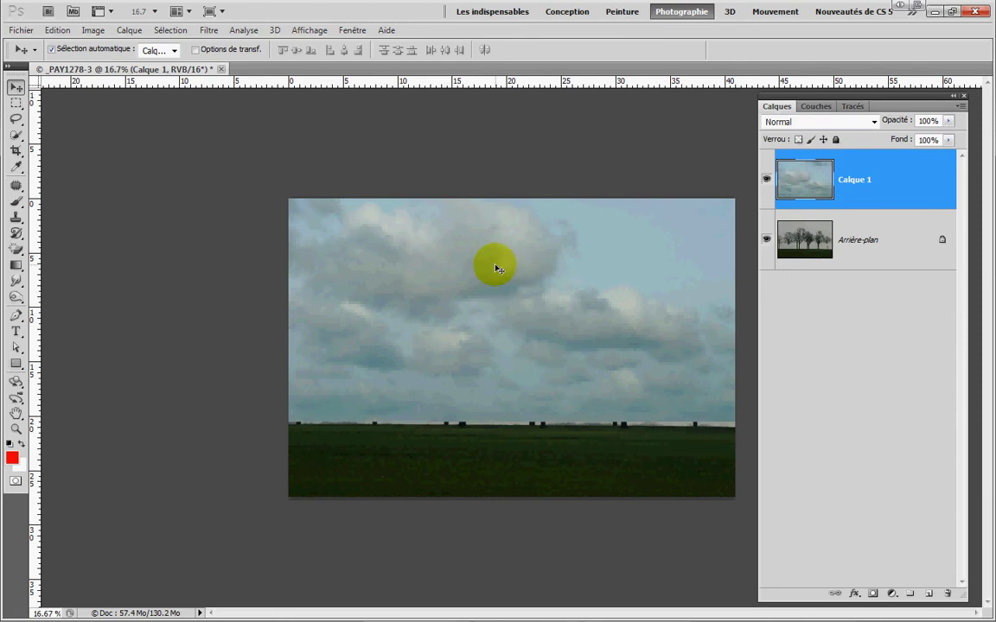
mouse_move(502, 290)
mouse_down()
mouse_move(497, 277)
mouse_move(498, 293)
mouse_up()
click(795, 177)
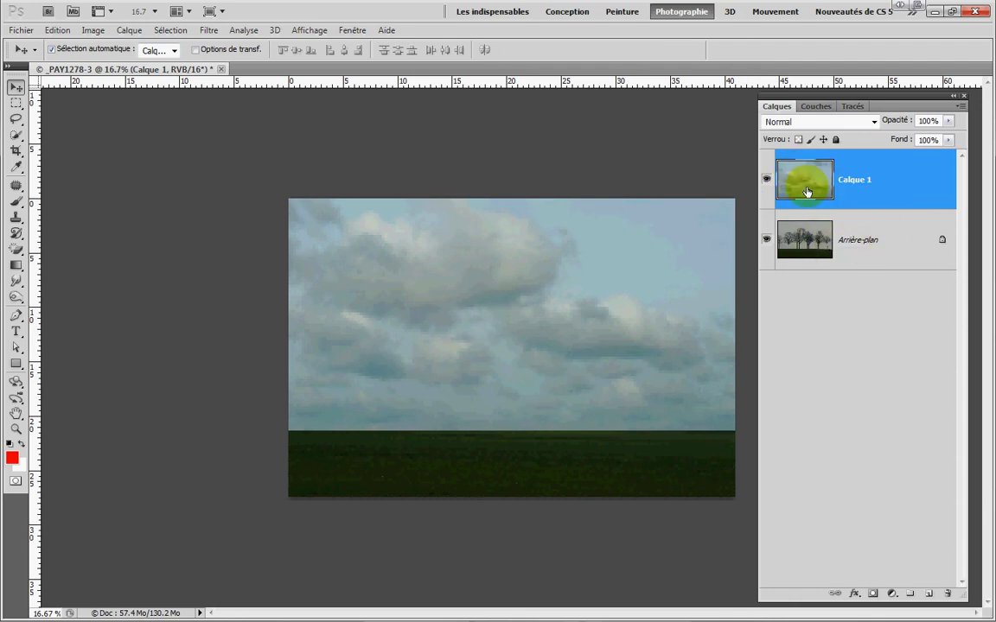
- Convert the tree background into a regular layer named Calque 0 and place the sky layer Calque 1 beneath it
double_click(851, 244)
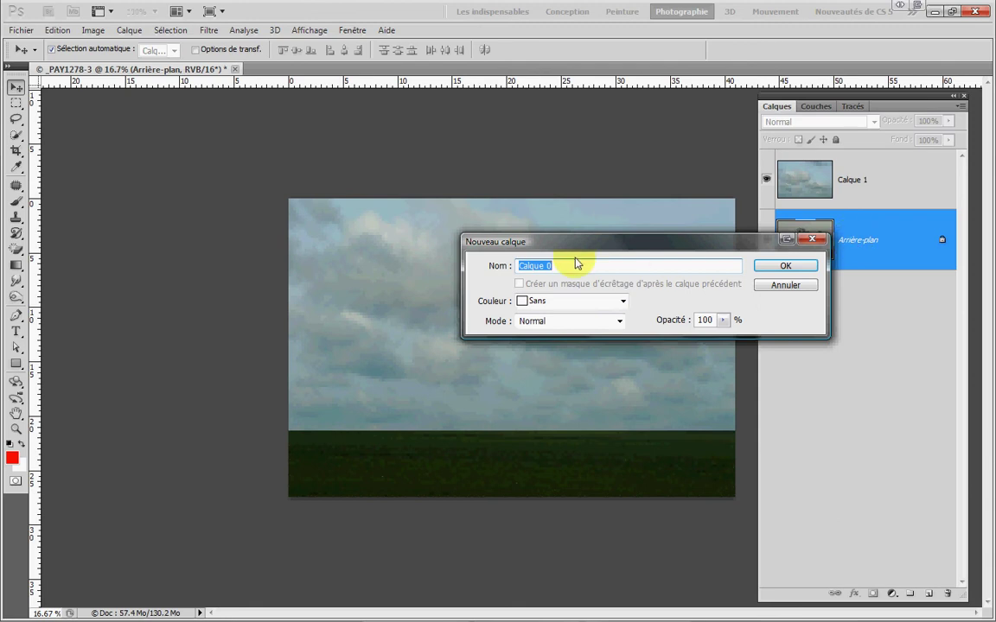
click(761, 271)
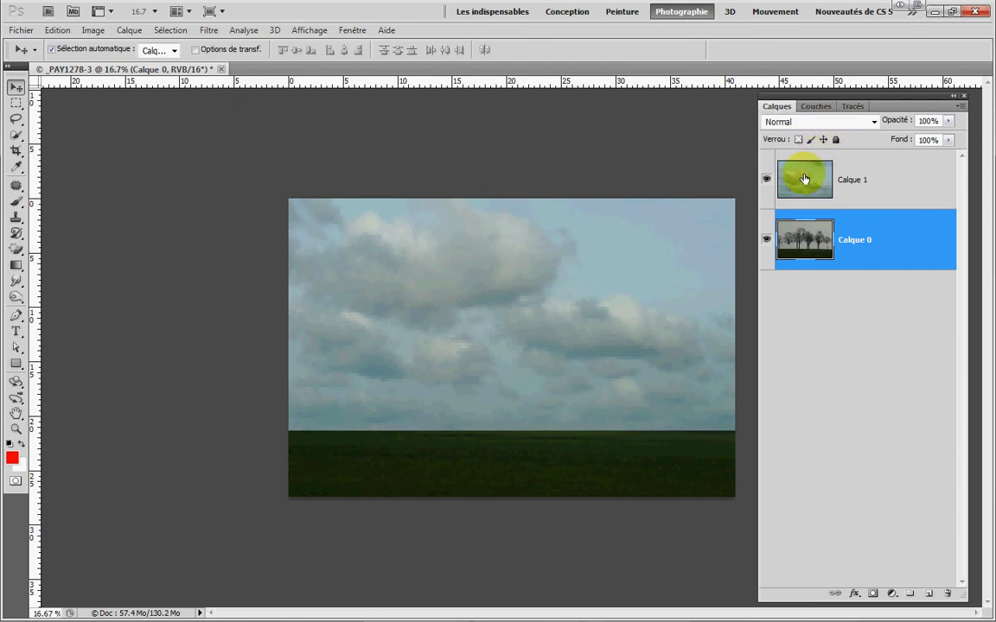
drag(804, 178, 811, 277)
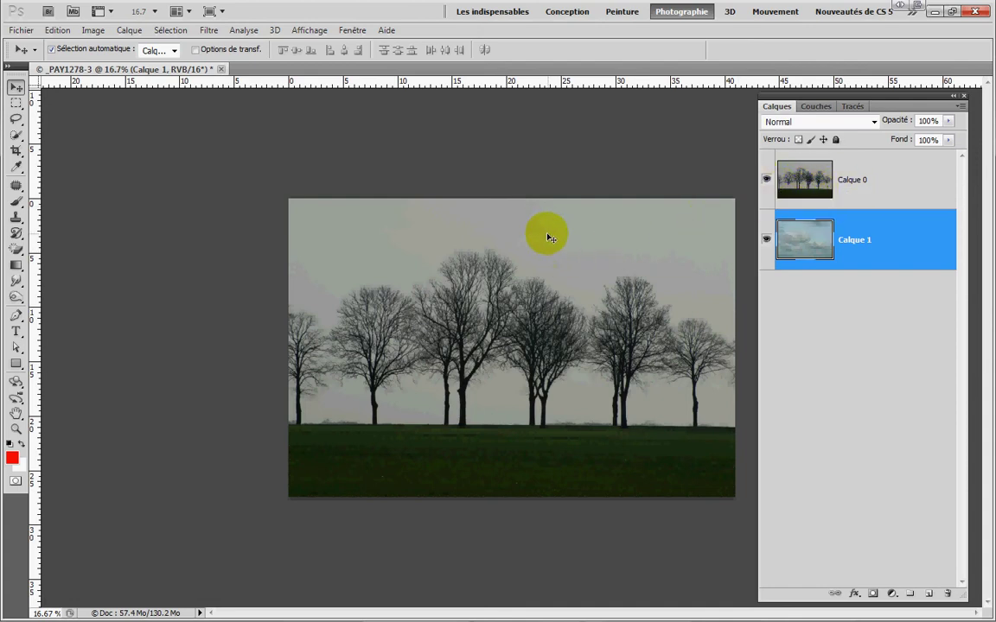
- Add a Levels adjustment layer above Calque 0 with a black input of 36 and a white input of 165
click(829, 183)
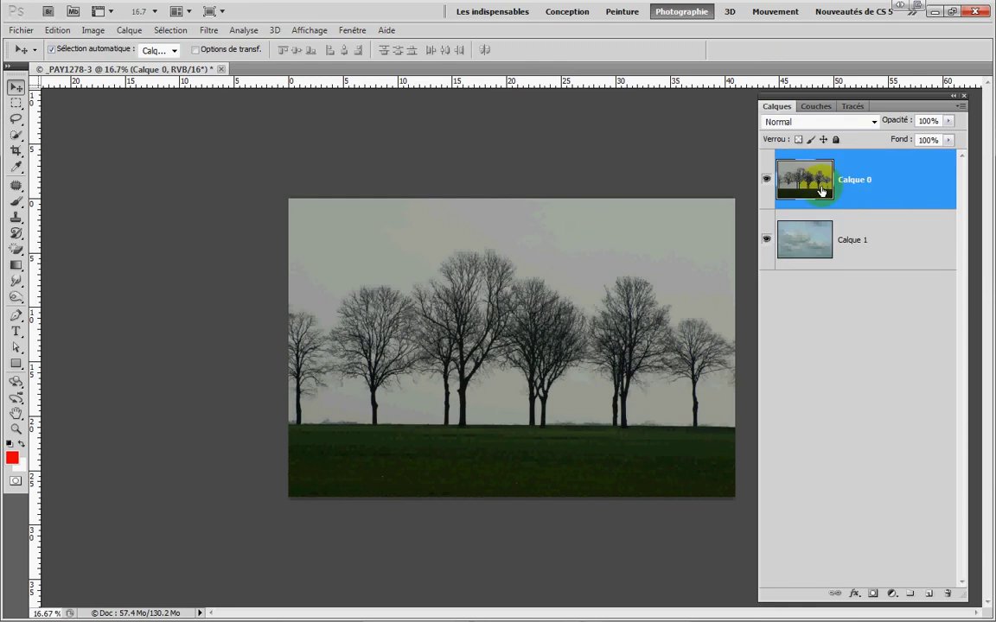
click(893, 595)
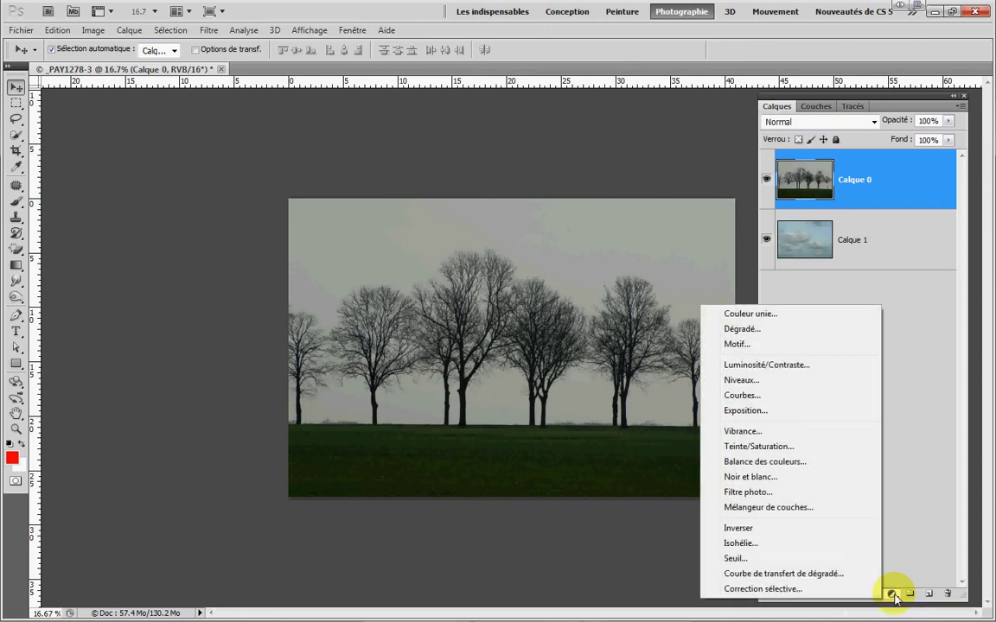
click(740, 380)
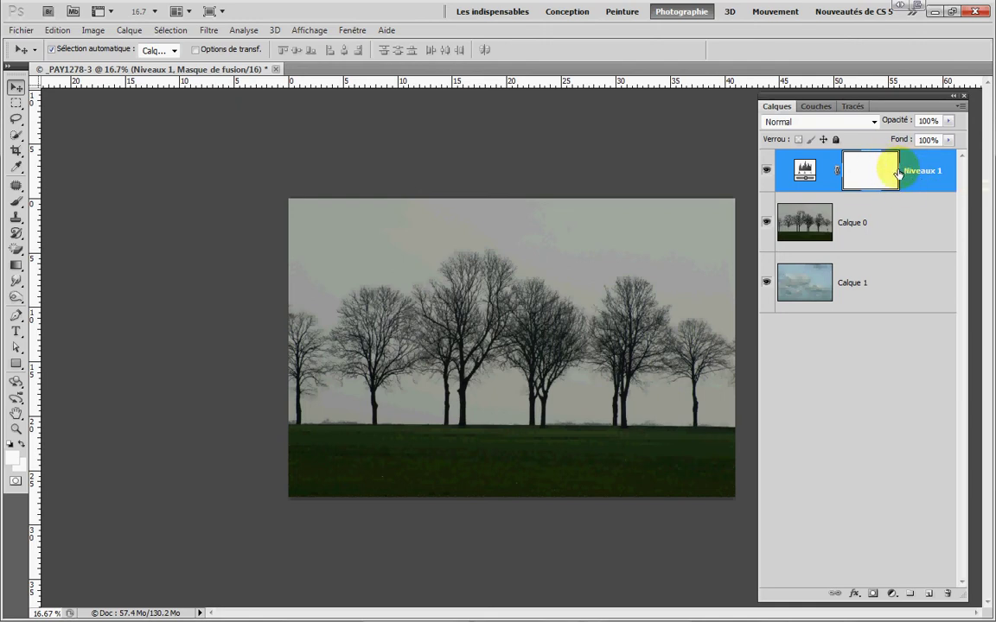
drag(881, 43, 206, 118)
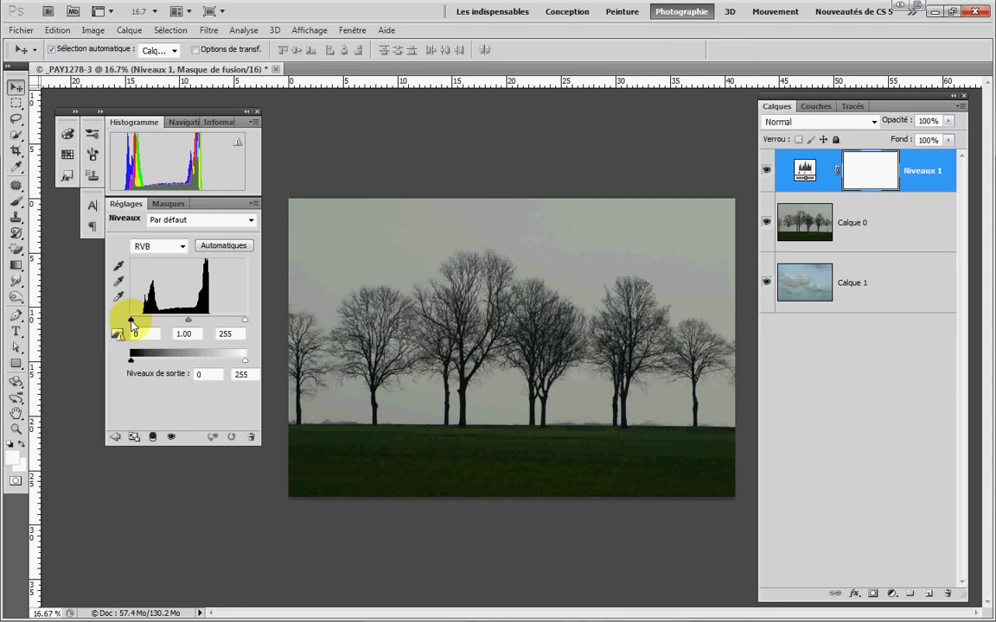
drag(133, 322, 147, 326)
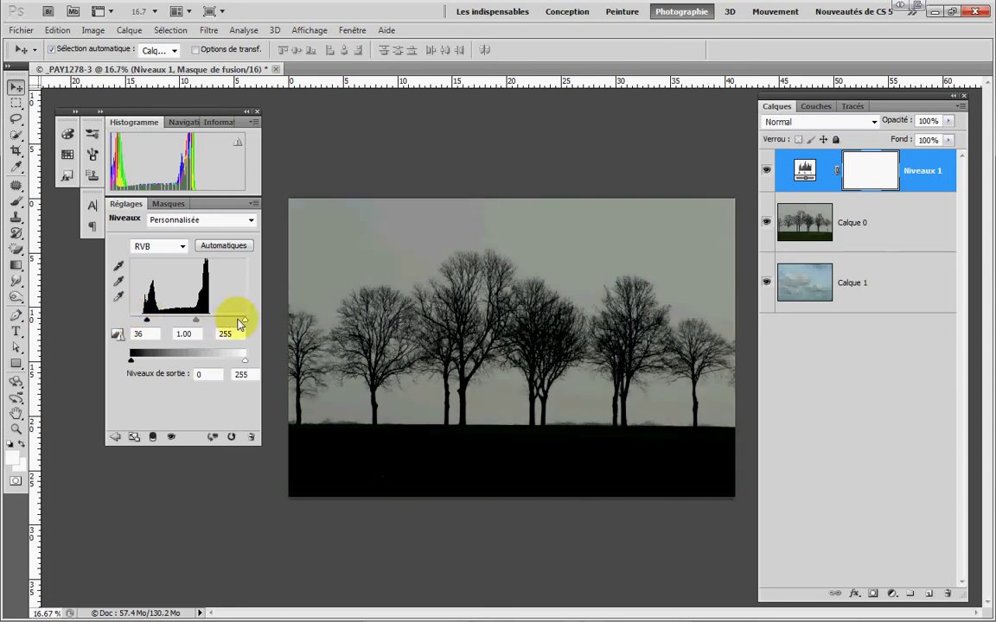
drag(246, 324, 207, 324)
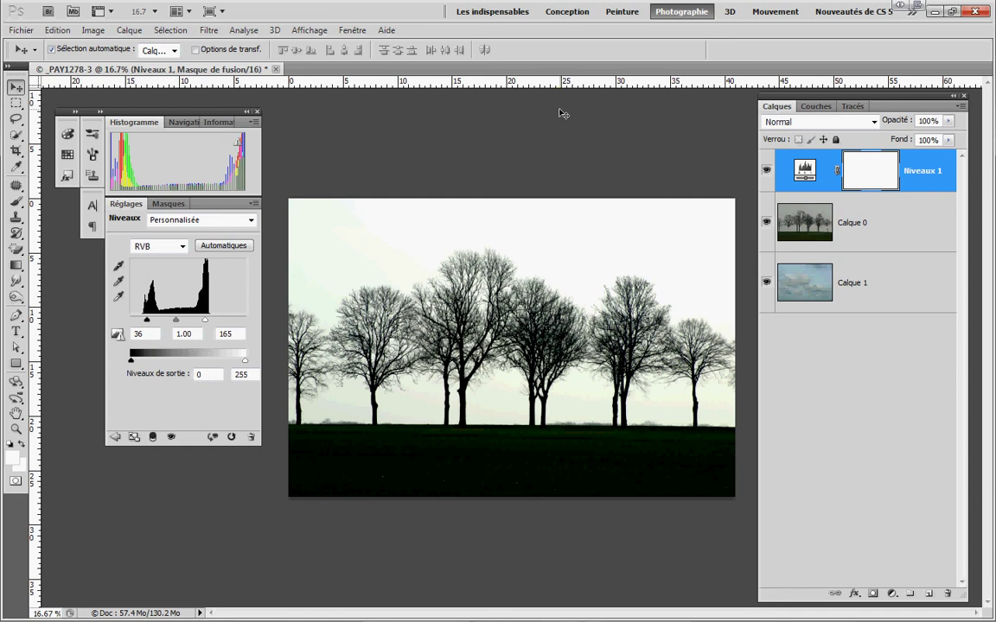
- Open the Color Range (Plage de couleurs) selection settings and move the dialog clear of the tree image
click(167, 31)
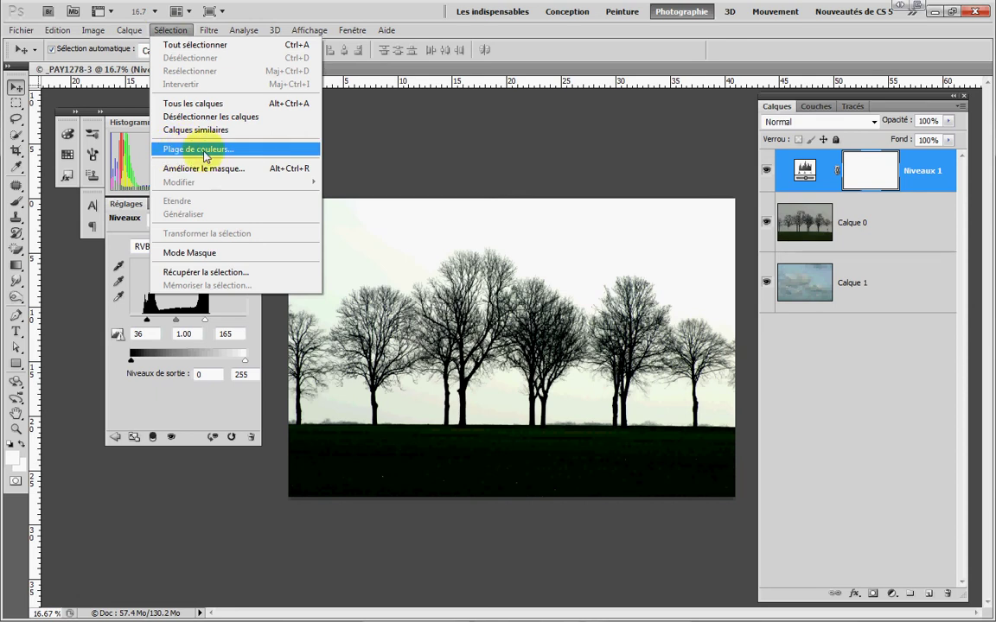
click(205, 152)
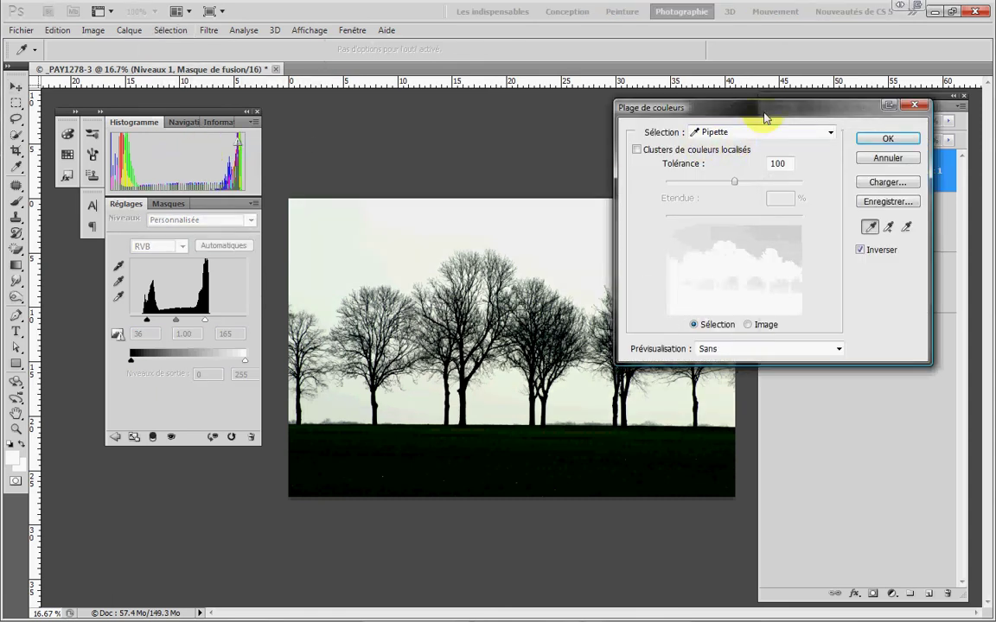
drag(764, 118, 832, 142)
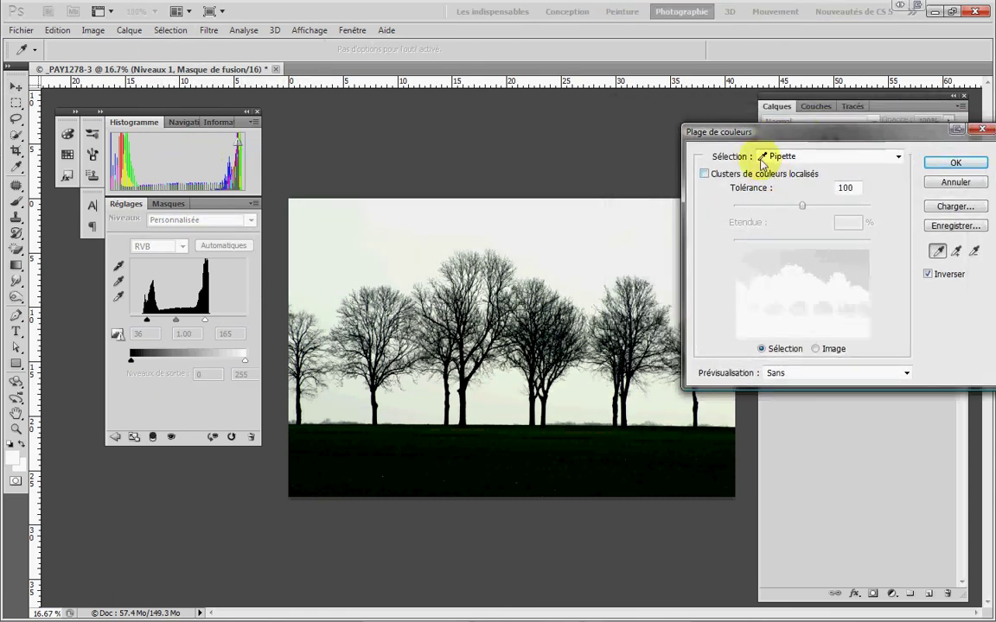
- Try the highlights preset (Tons clairs) as the colour range and return the selection mode to Pipette
click(899, 158)
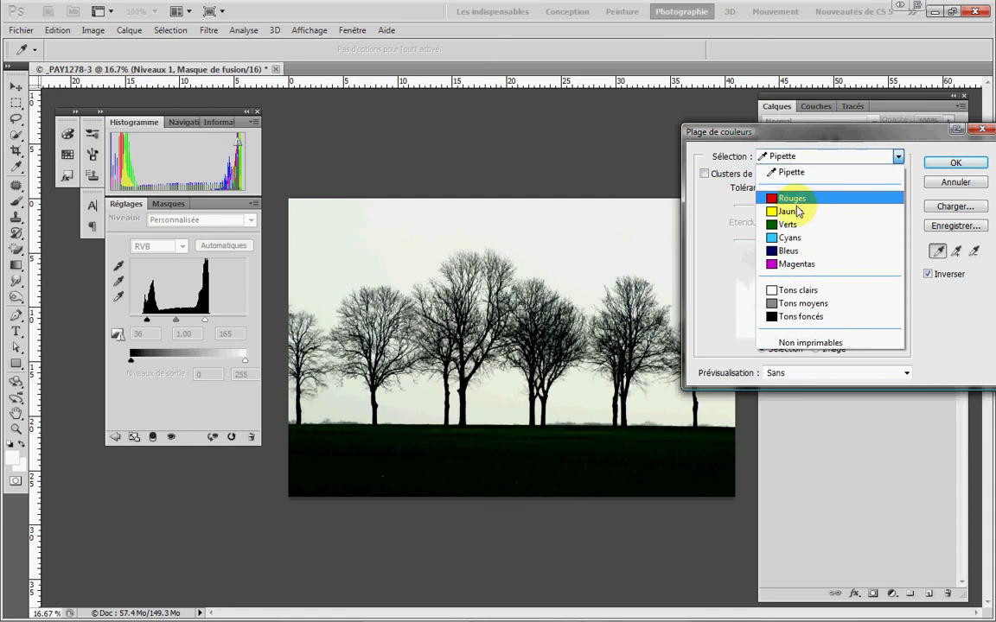
click(782, 291)
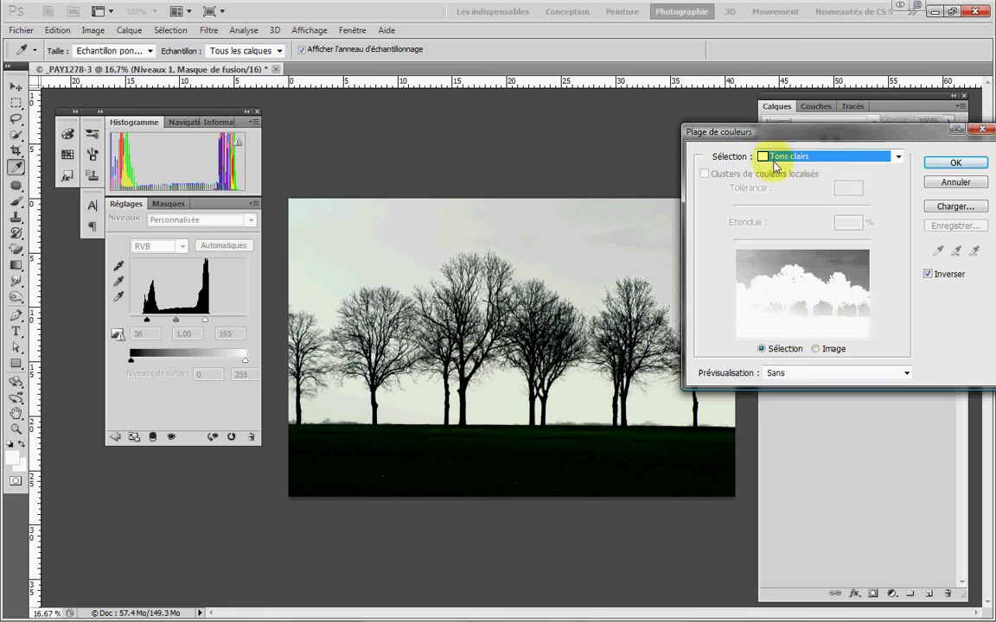
click(899, 157)
click(782, 182)
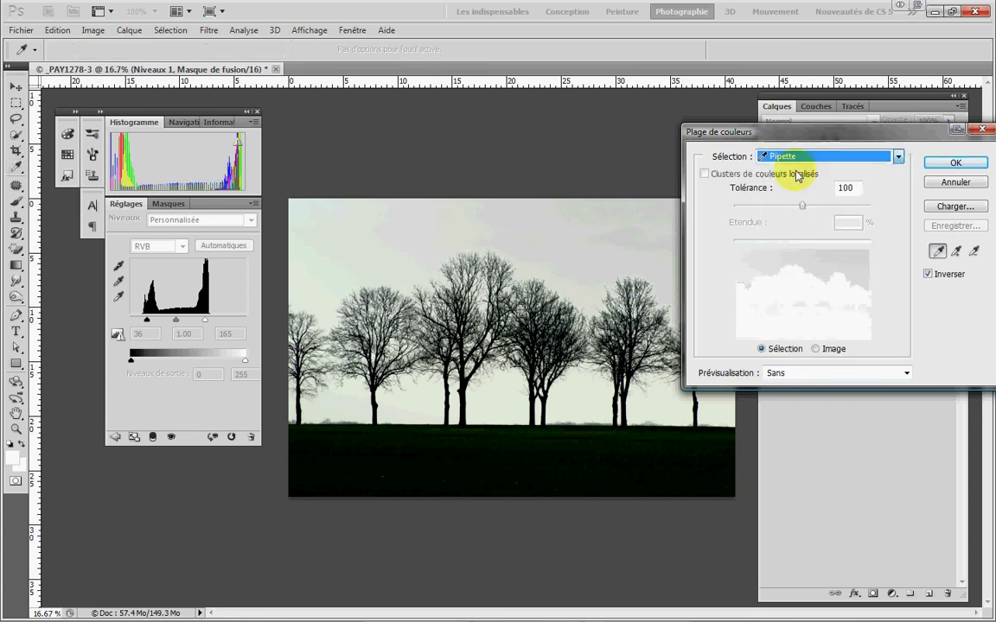
- Sample the sky as the colour range, keep Inverser enabled so the trees and ground are selected, and apply it to the Niveaux 1 mask
click(394, 253)
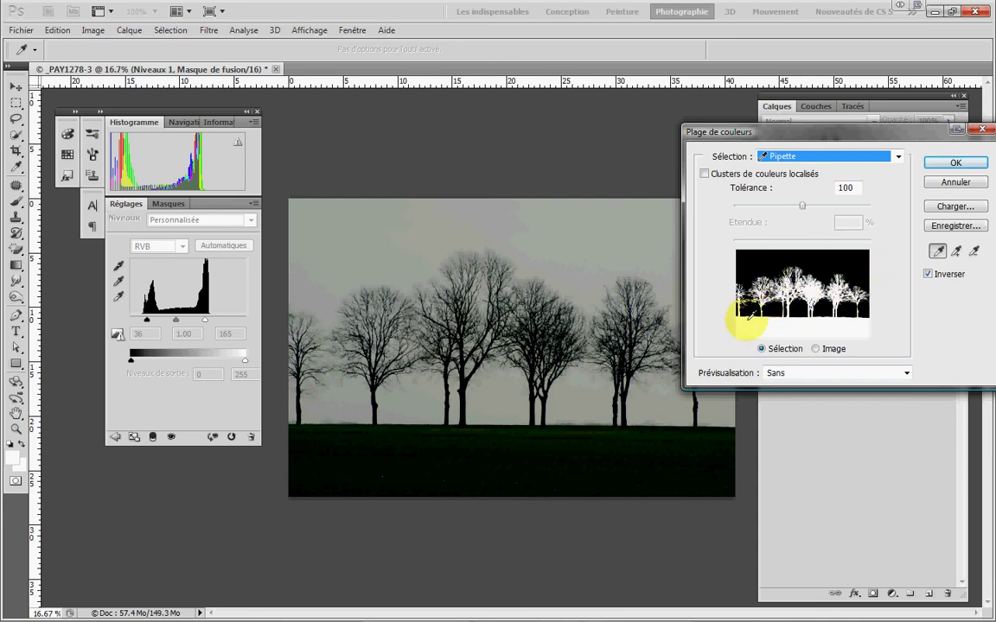
click(927, 274)
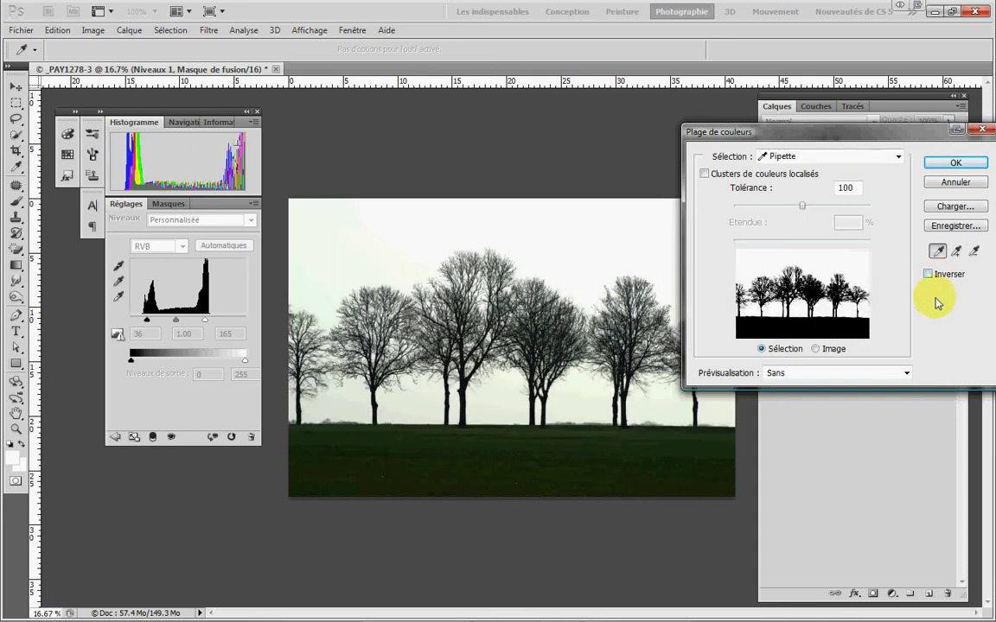
click(928, 275)
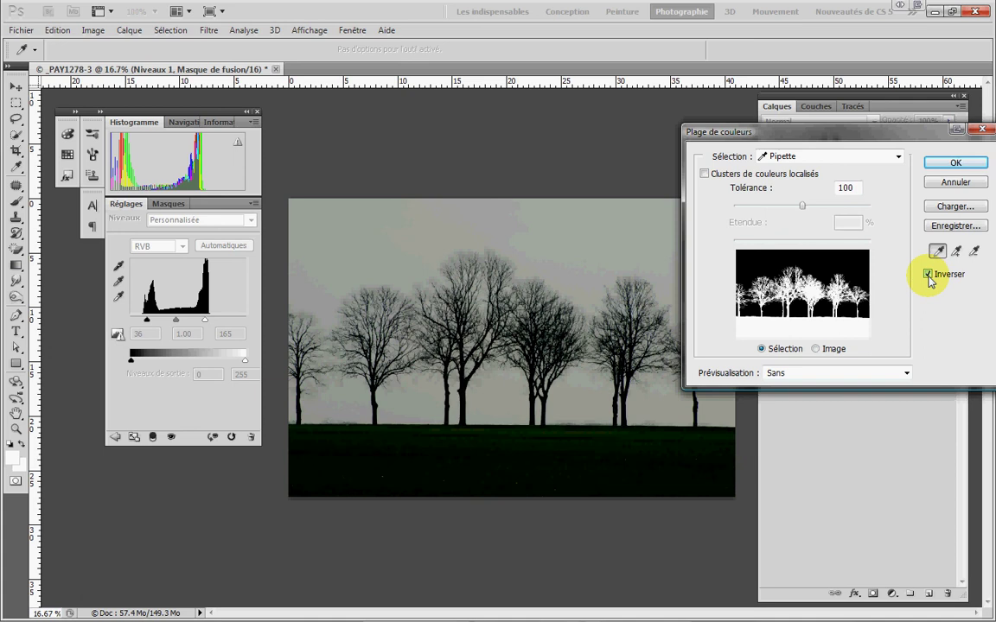
click(955, 164)
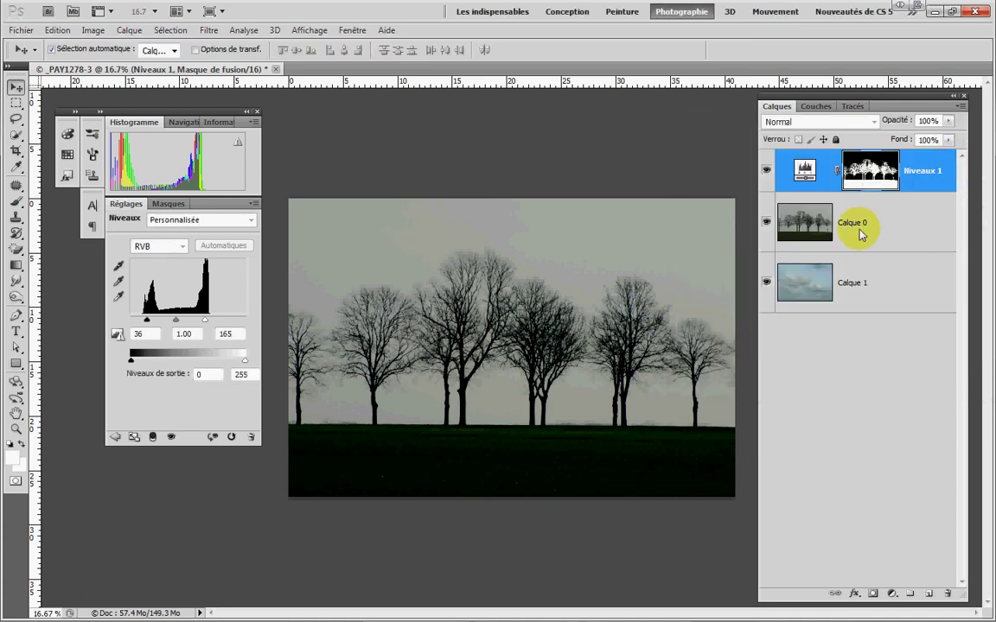
- Move the layer mask from Niveaux 1 onto Calque 0 and hide the Niveaux 1 adjustment layer
click(875, 173)
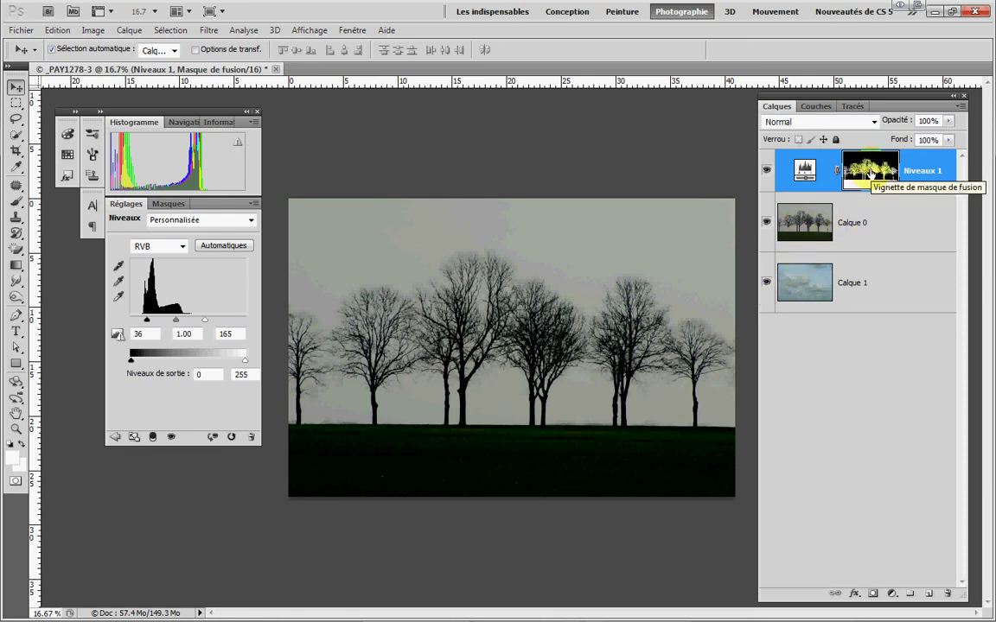
drag(870, 173, 889, 232)
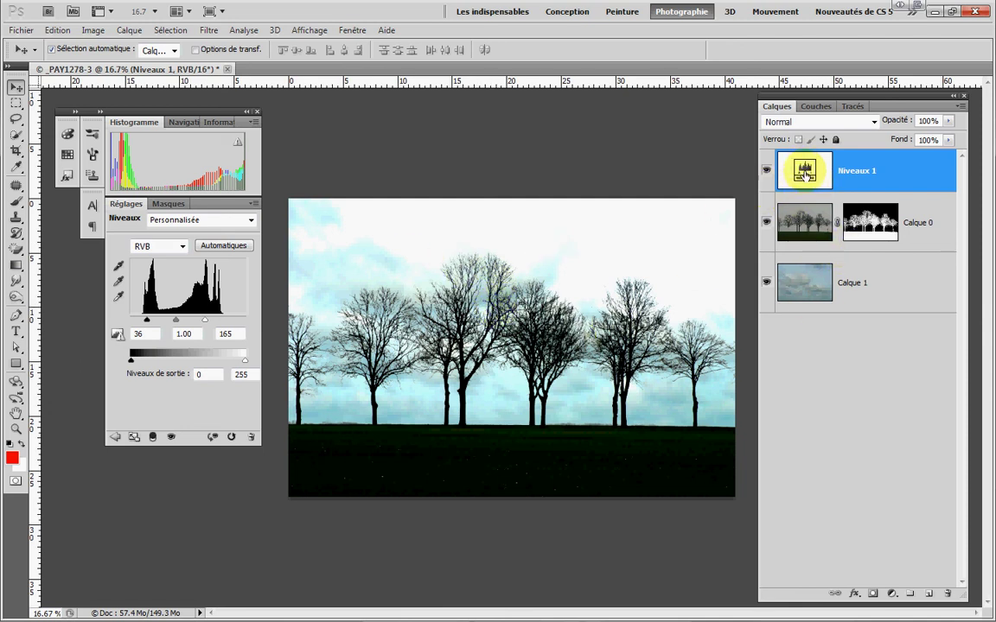
click(766, 170)
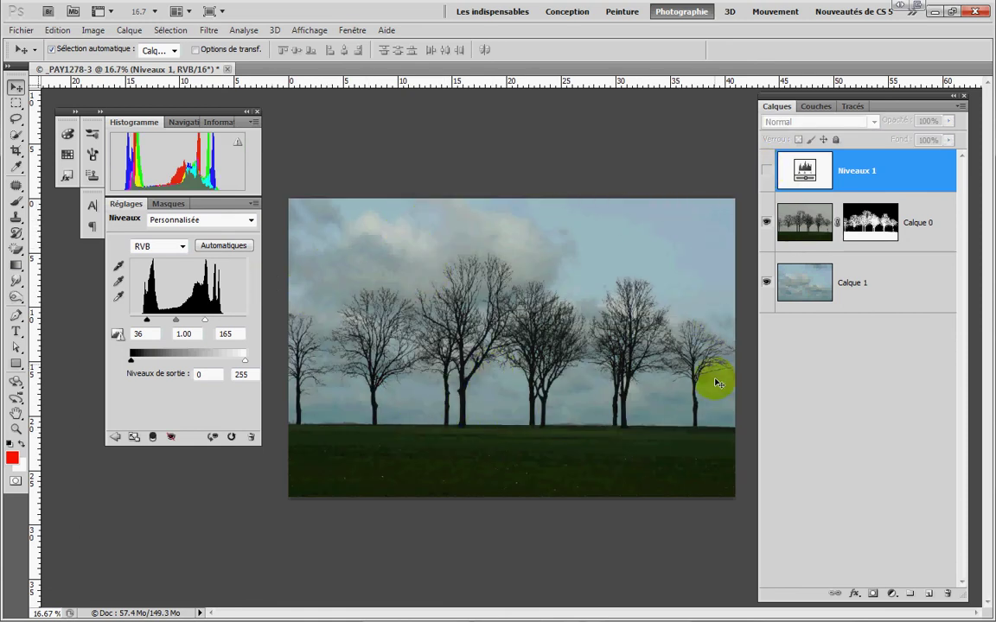
- Inspect the cut-out edges of the branches against the new sky up close, then view the whole composite
scroll(394, 353, up, 3)
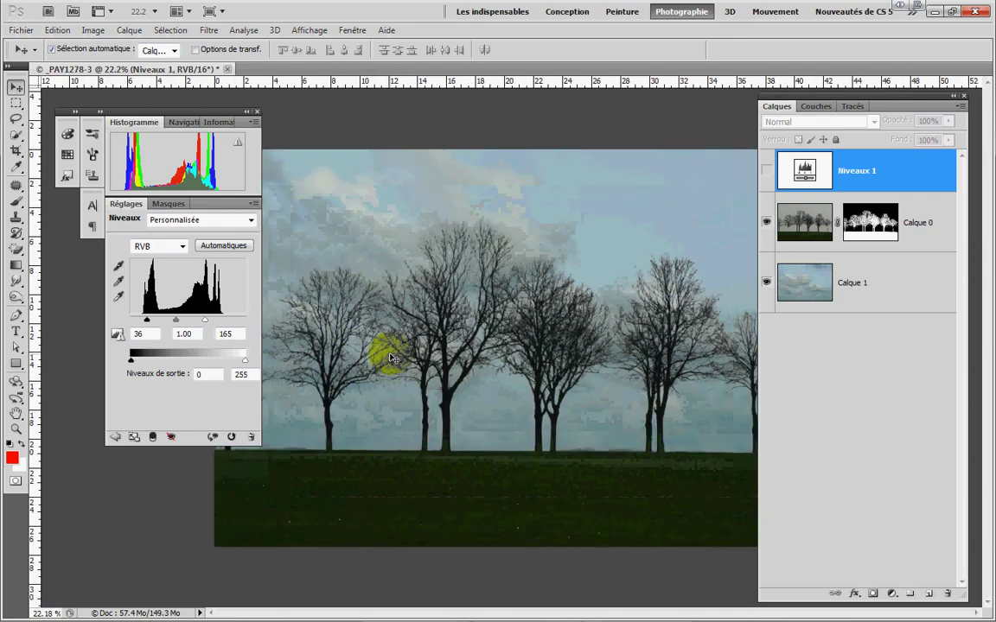
scroll(335, 331, up, 2)
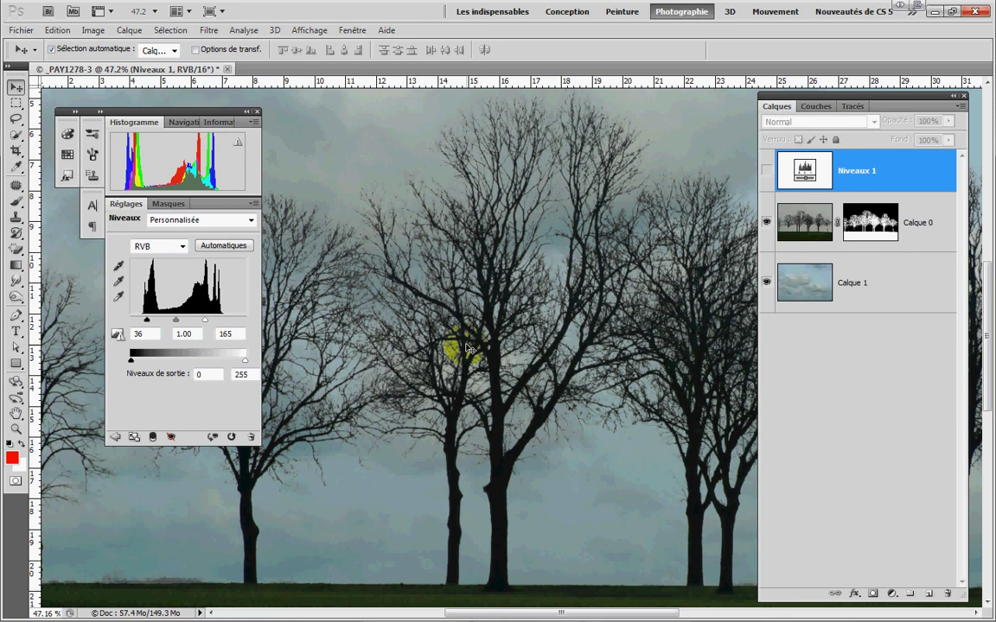
scroll(423, 434, down, 1)
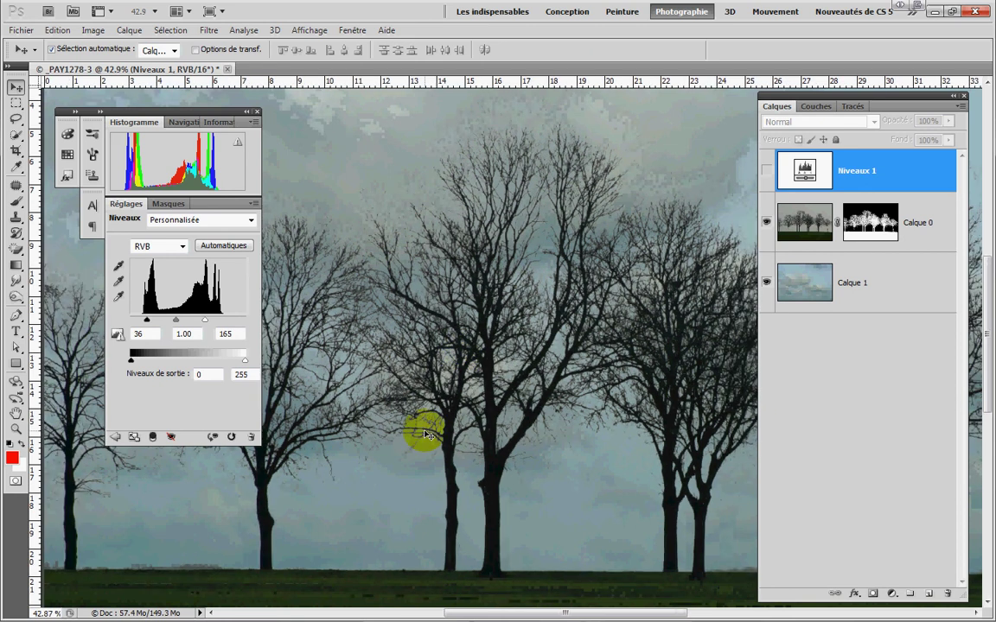
scroll(424, 434, down, 4)
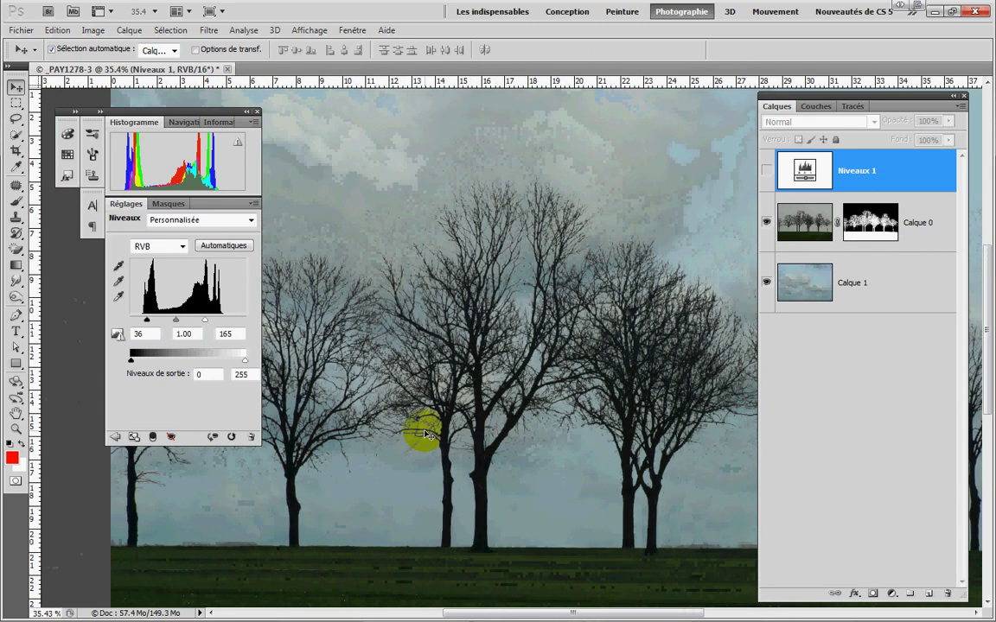
scroll(411, 433, down, 2)
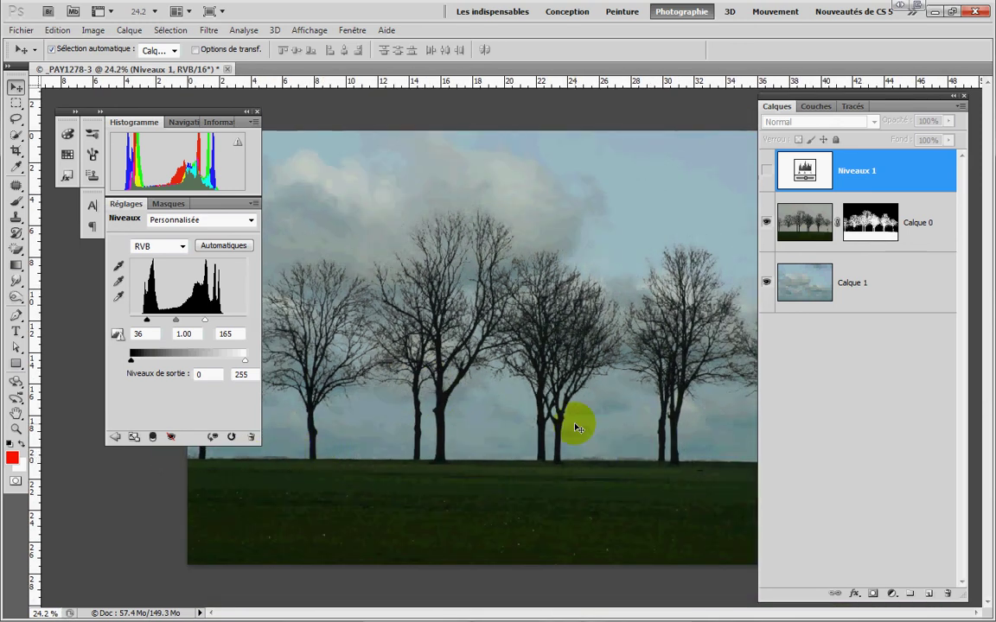
scroll(573, 423, down, 2)
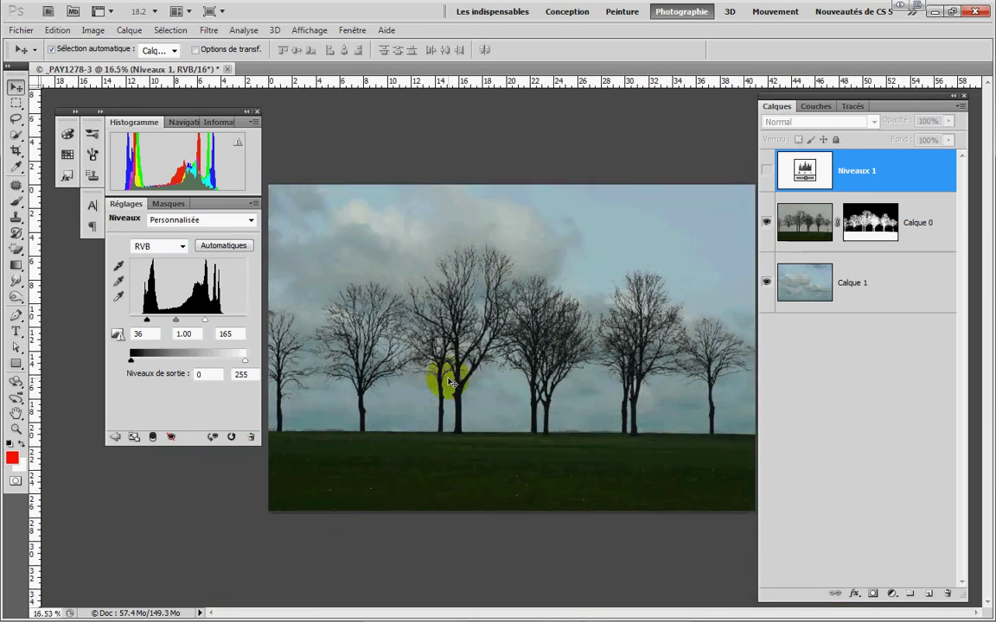
scroll(449, 383, down, 1)
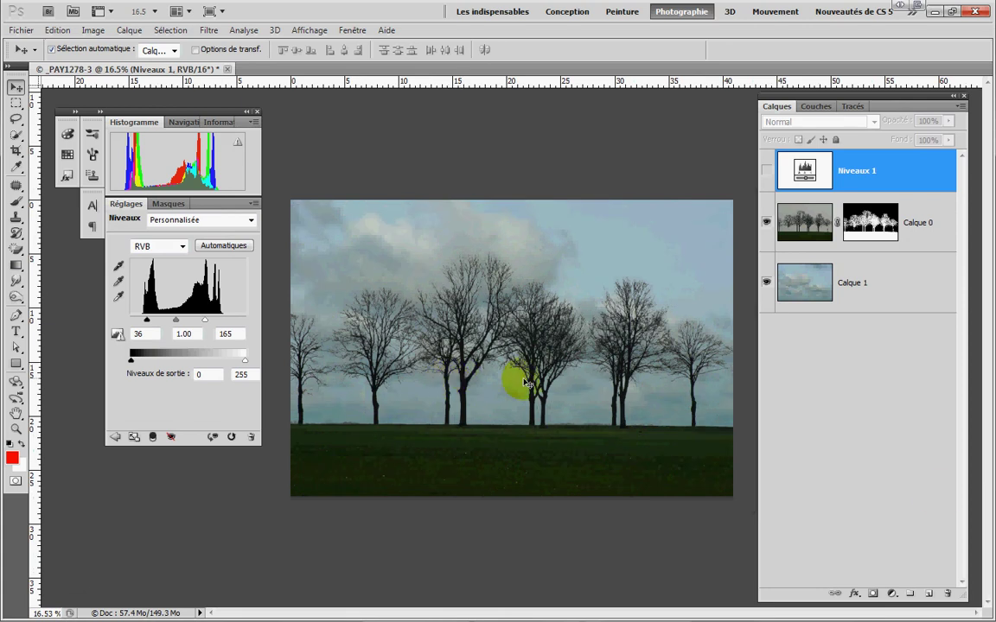